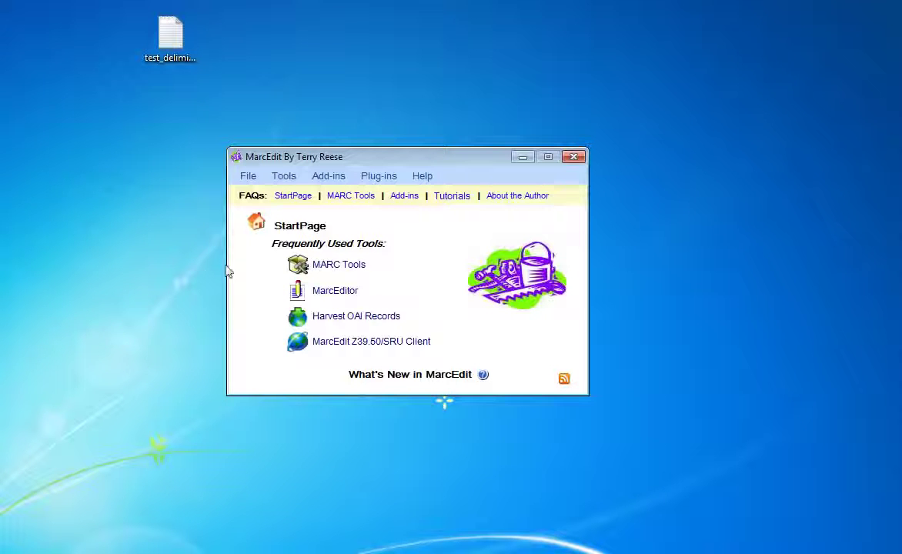
click(283, 176)
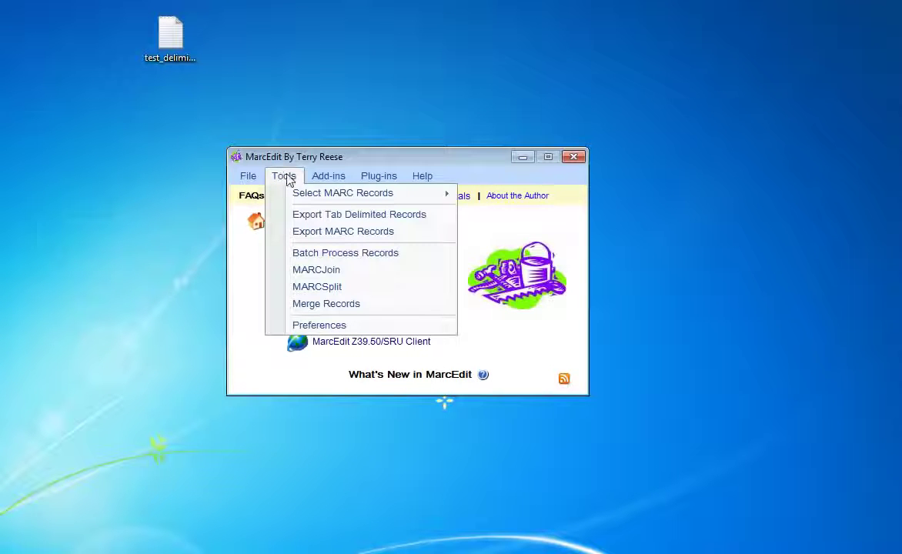
mouse_move(331, 179)
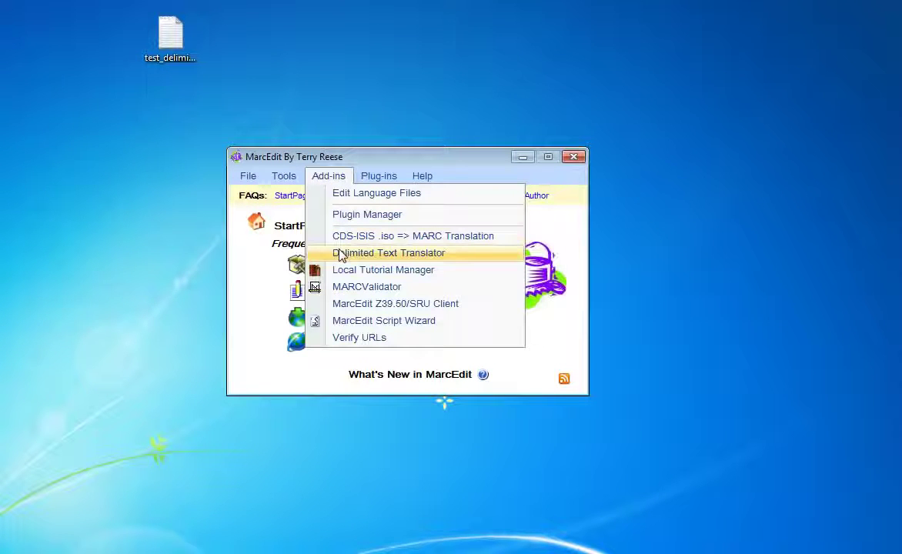
click(353, 160)
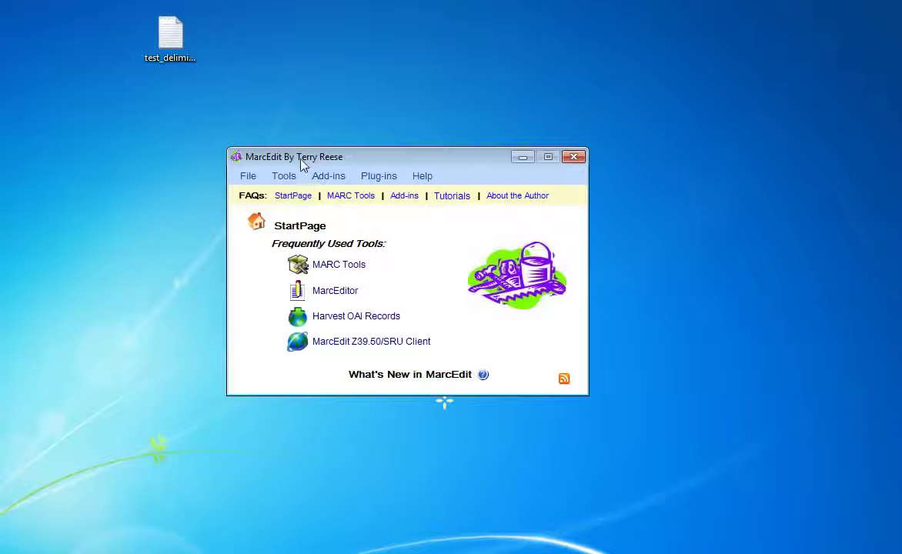
- Open the Export Tab Delimited Records utility and browse for its source MARC file
click(283, 176)
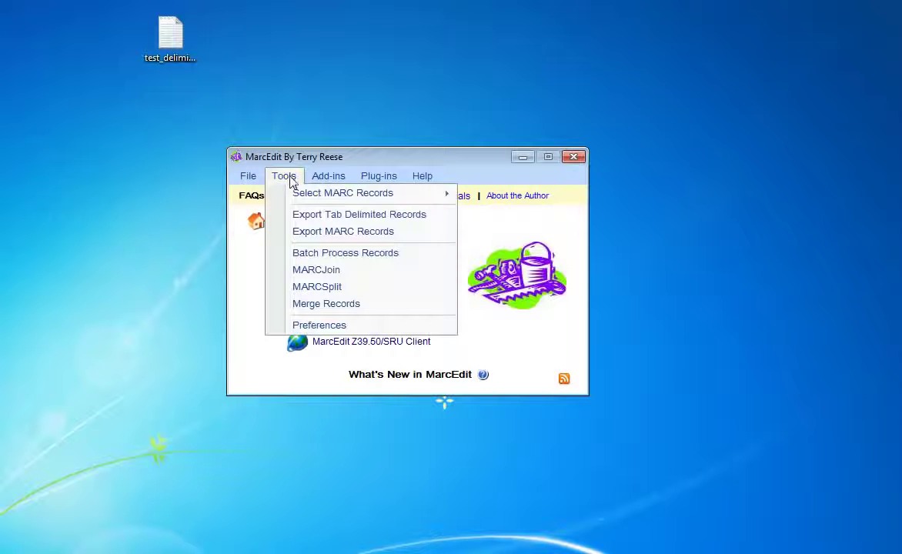
click(302, 216)
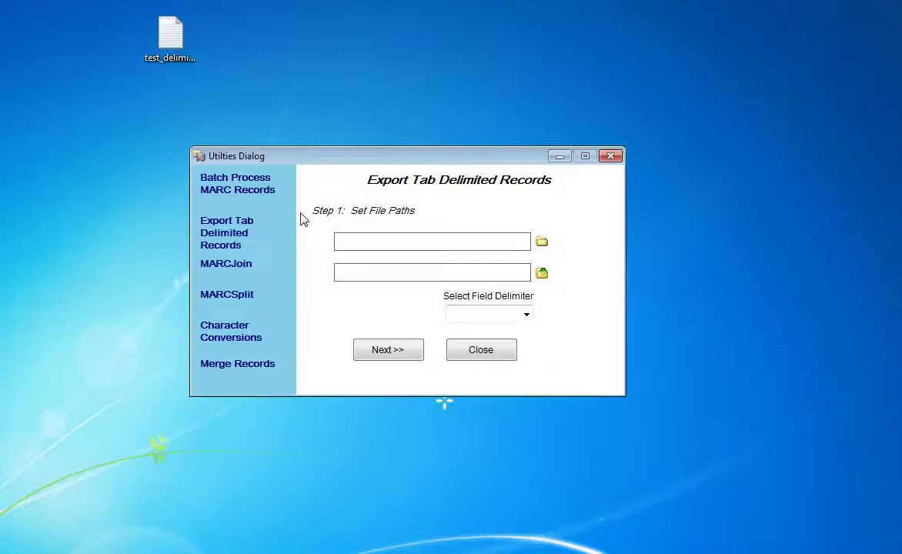
click(542, 244)
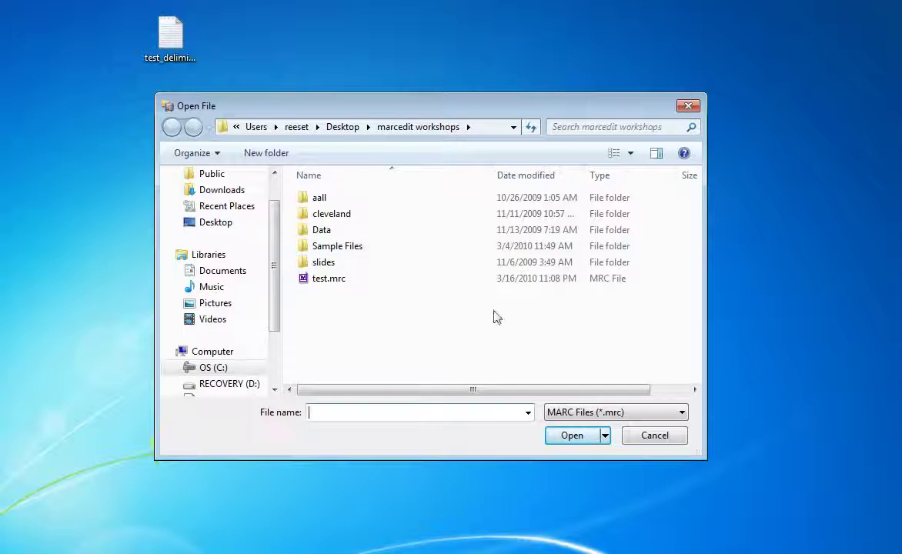
click(654, 413)
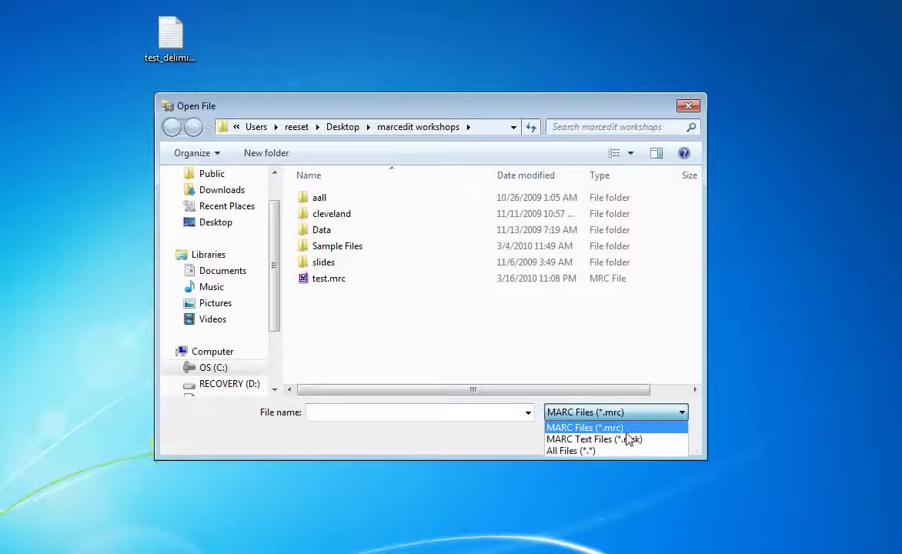
click(630, 437)
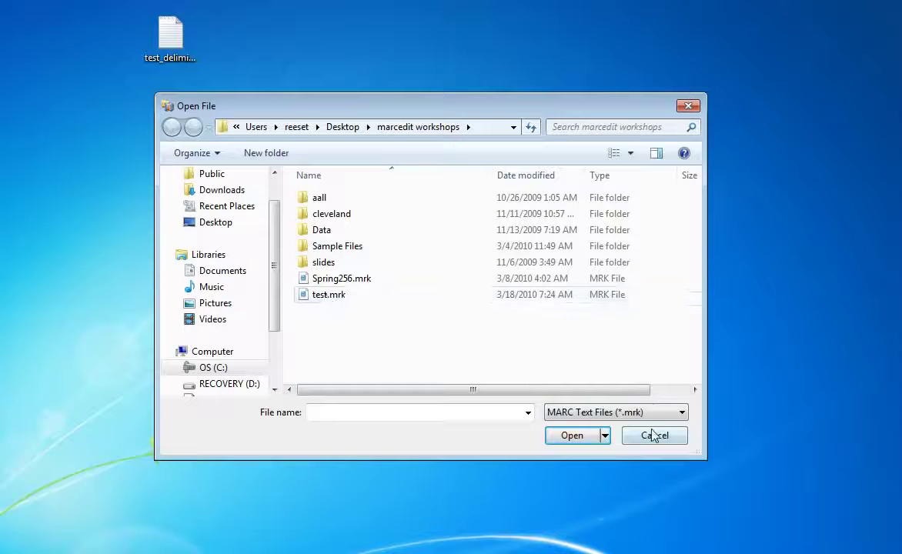
click(636, 413)
click(612, 440)
click(609, 412)
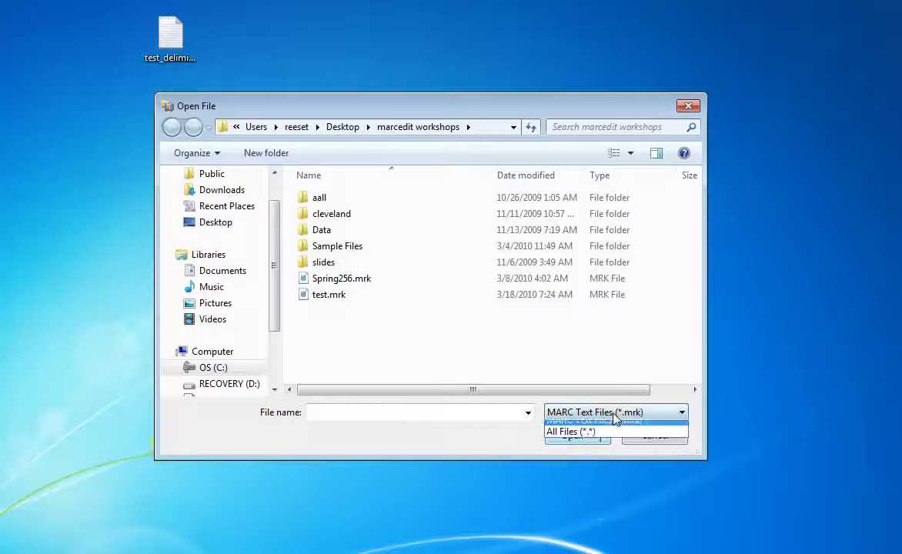
click(607, 428)
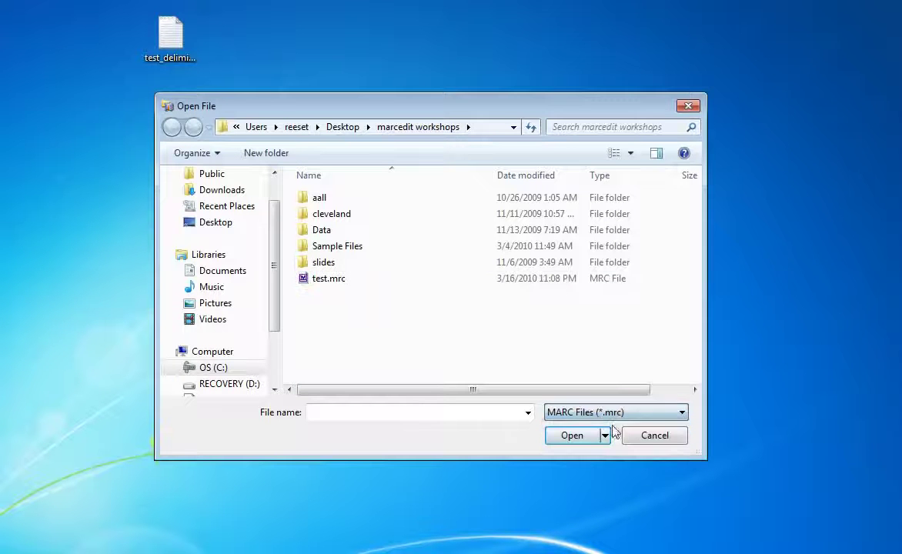
- Use test.mrc as the source and test_delimited.txt on the Desktop as the tabbed delimited output, and continue to the field definitions
double_click(326, 280)
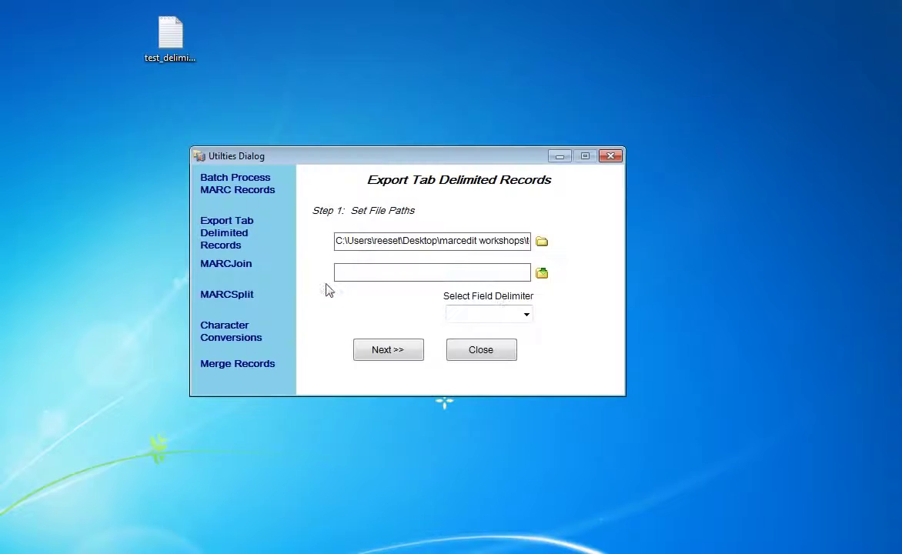
click(541, 274)
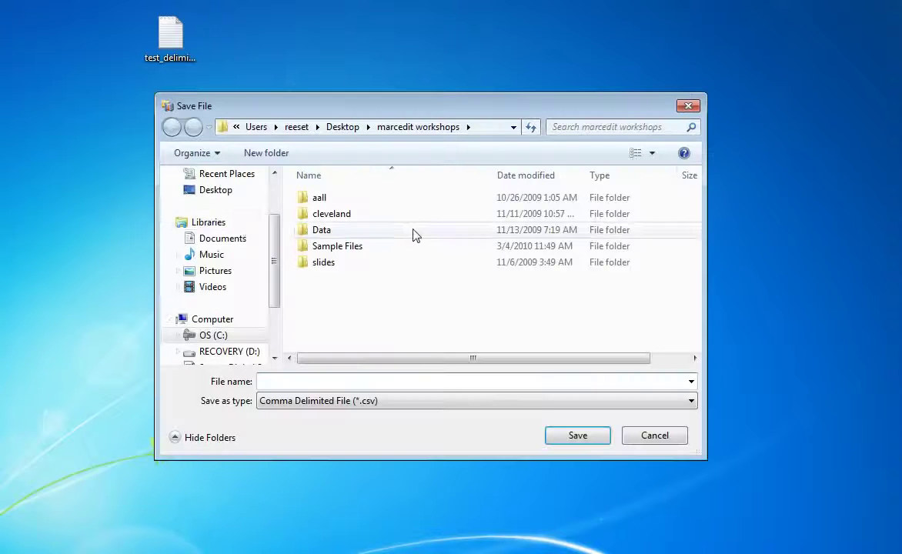
click(215, 190)
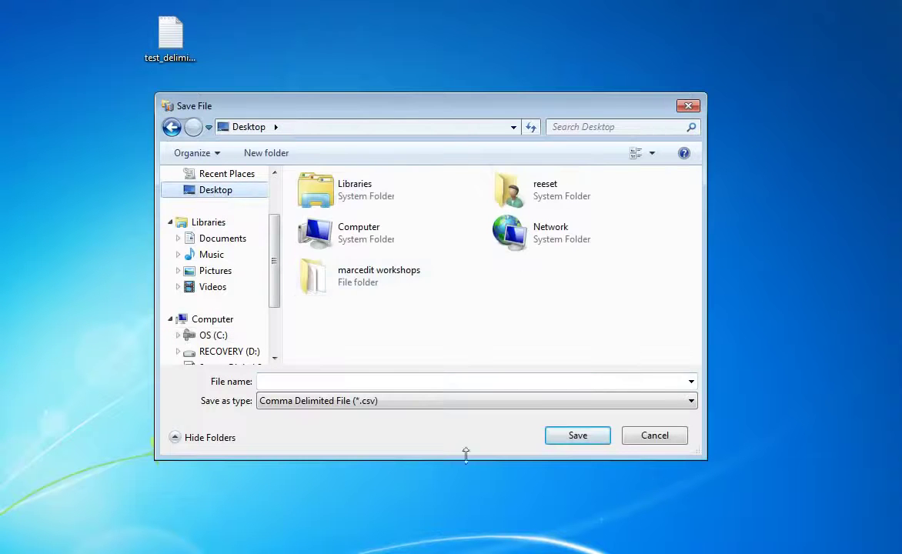
click(436, 405)
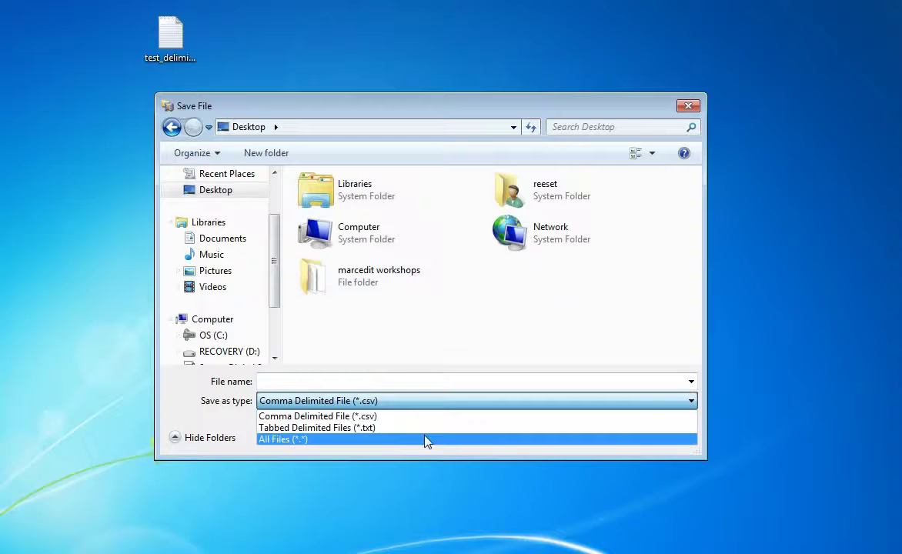
click(427, 428)
double_click(574, 278)
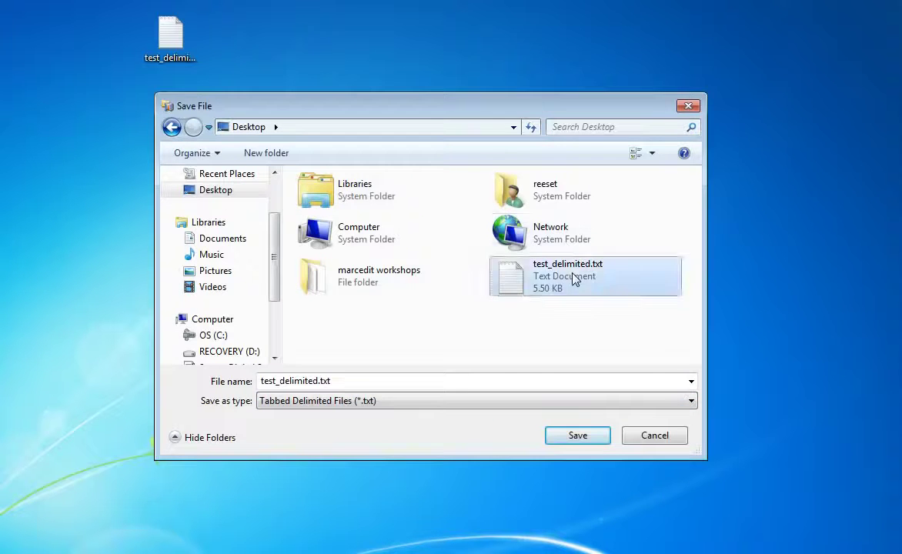
click(453, 267)
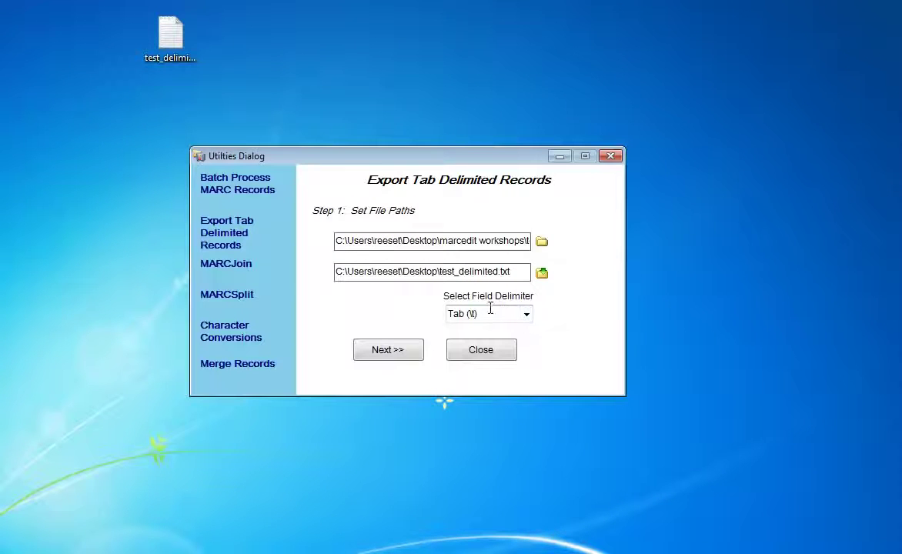
click(397, 354)
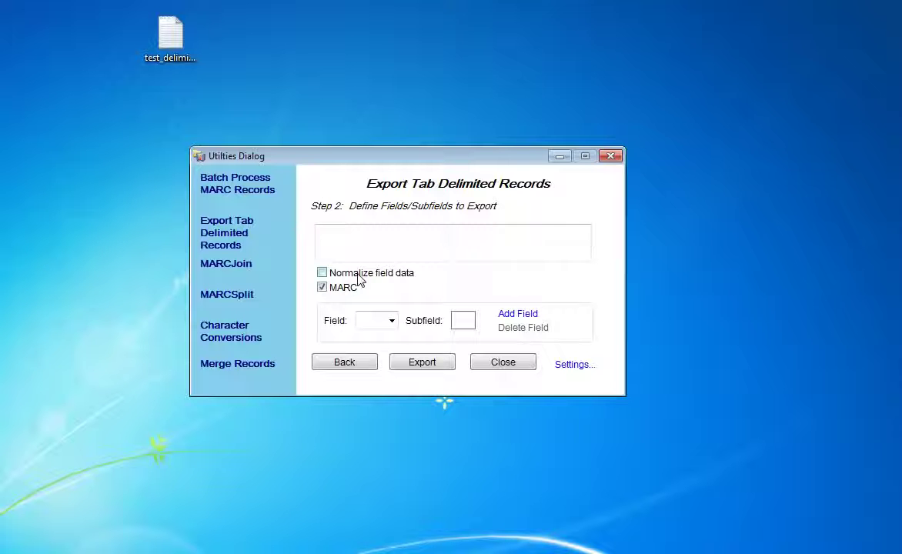
- Enable normalizing of the field data and add field 001 to the export list
click(359, 280)
click(374, 322)
text(001)
click(526, 316)
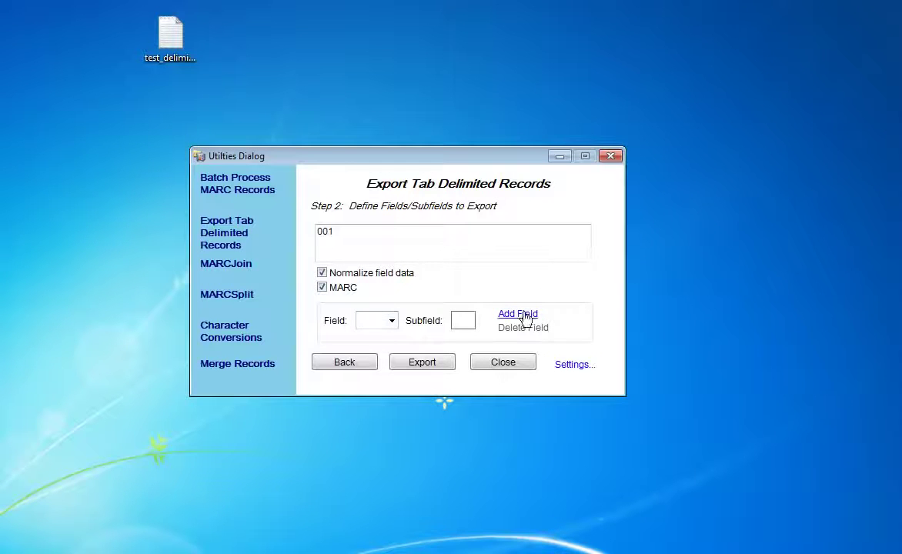
- Add field 245 with subfield a to the list of fields to export
click(363, 320)
text(245)
key(Tab)
text(a)
click(516, 322)
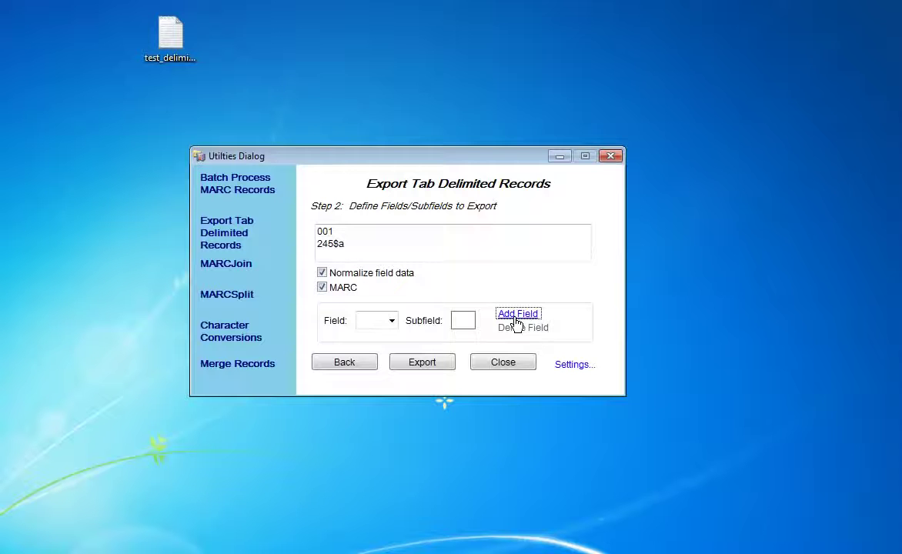
click(574, 366)
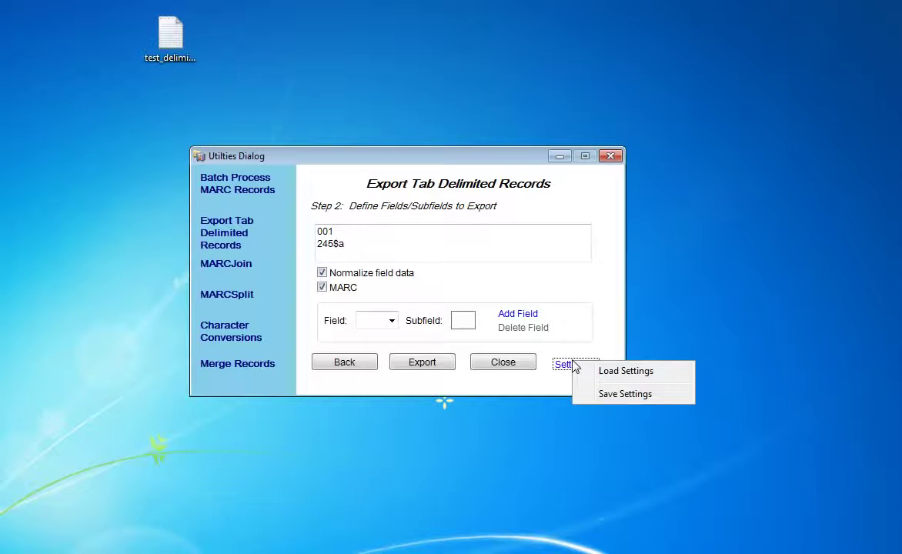
click(603, 325)
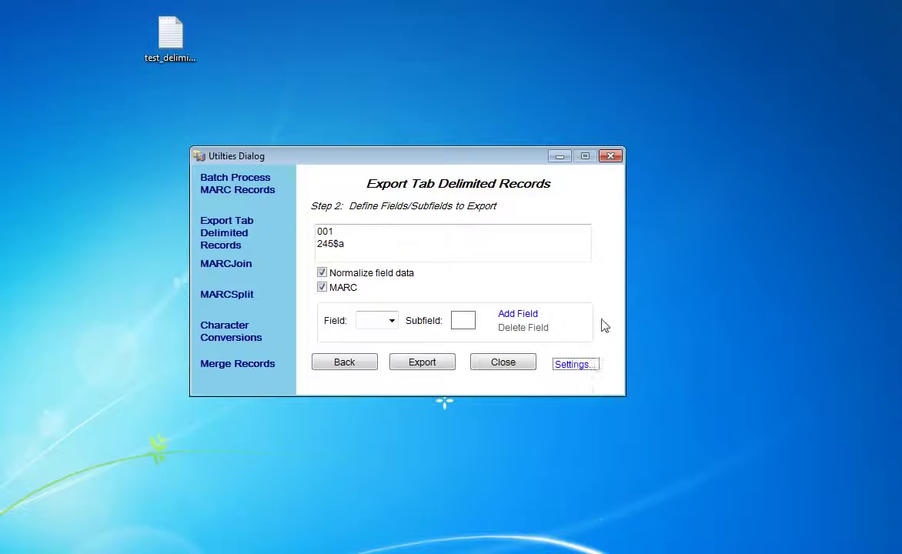
- Export the defined fields to the delimited file, and close the export utility and MarcEdit
click(421, 362)
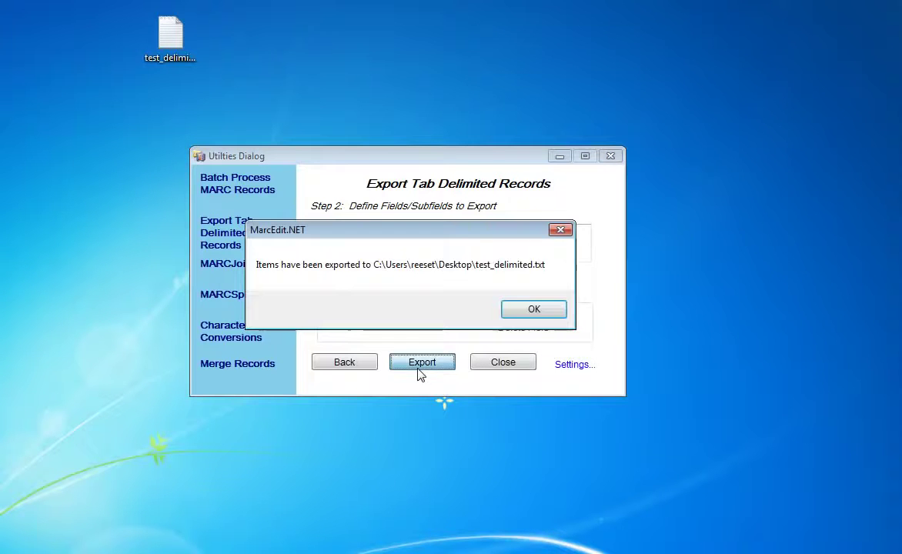
click(516, 311)
click(610, 156)
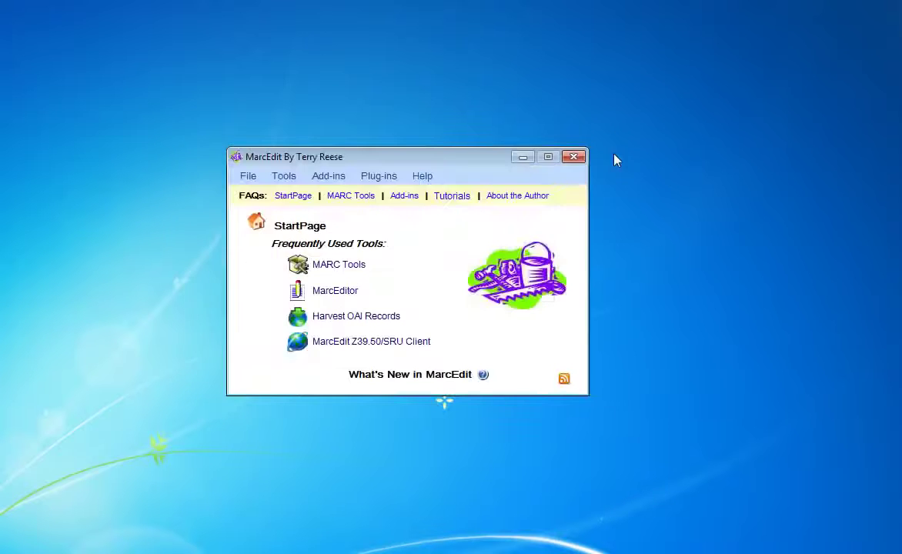
click(574, 158)
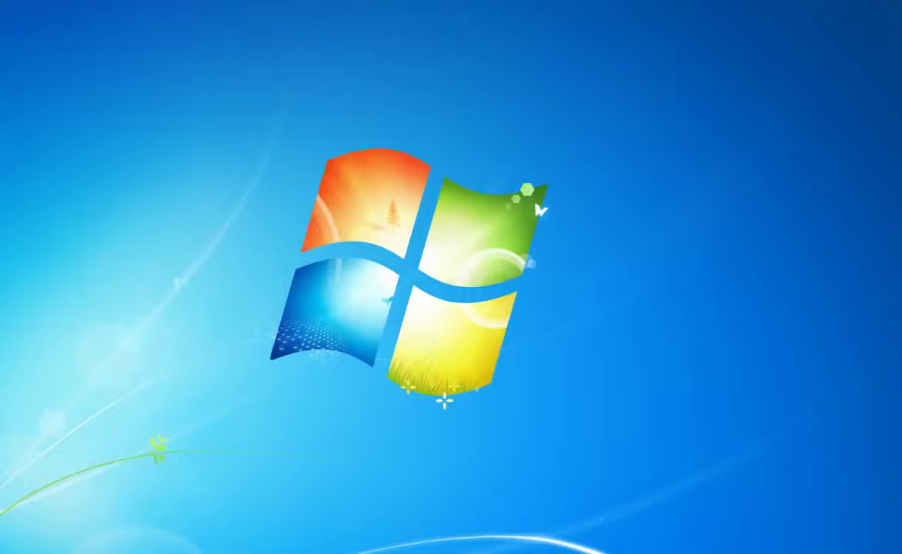
right_click(183, 222)
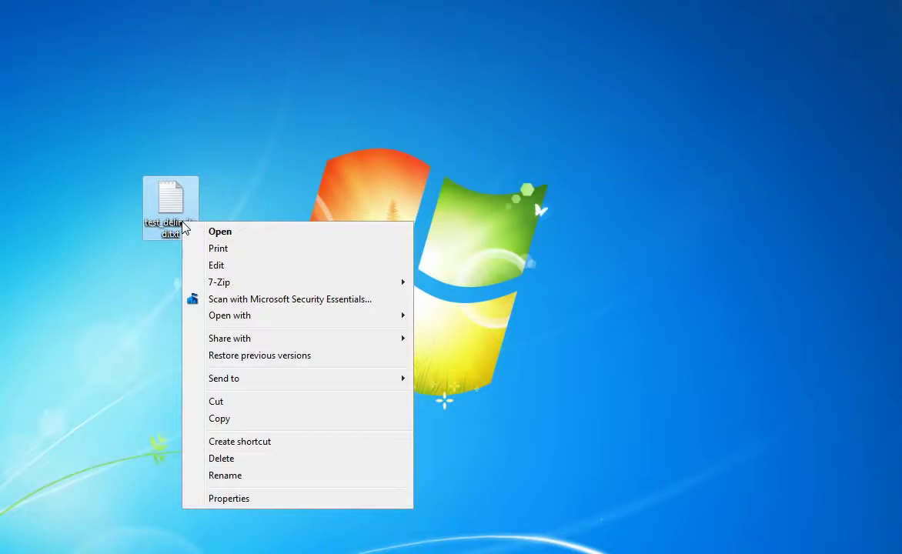
mouse_move(277, 317)
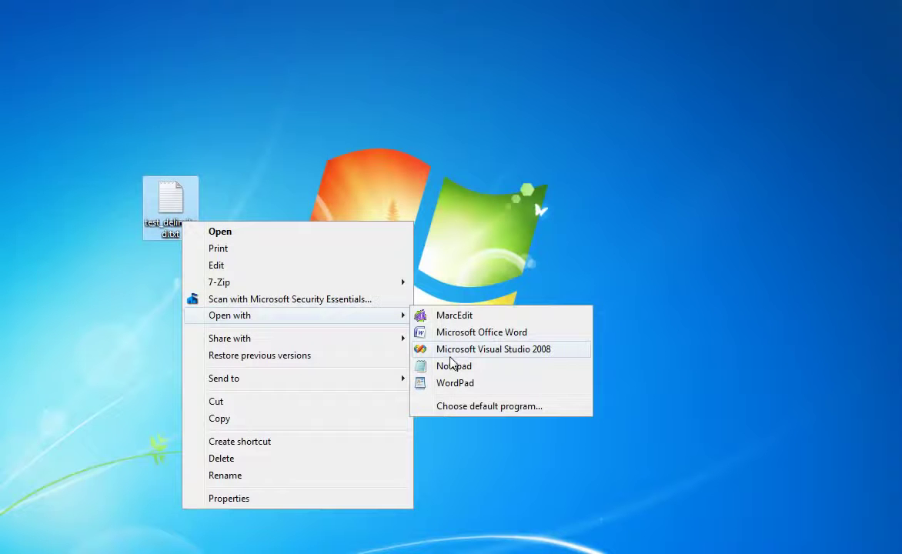
click(326, 174)
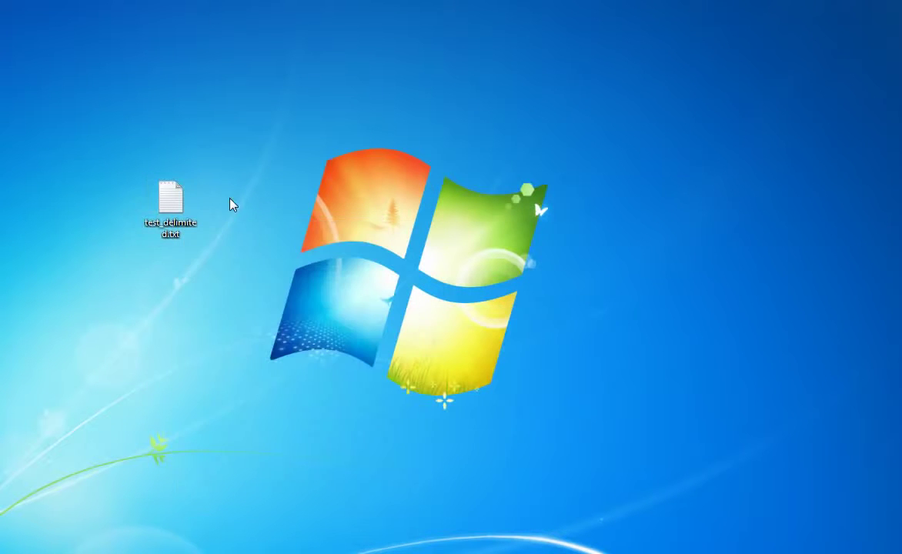
right_click(160, 217)
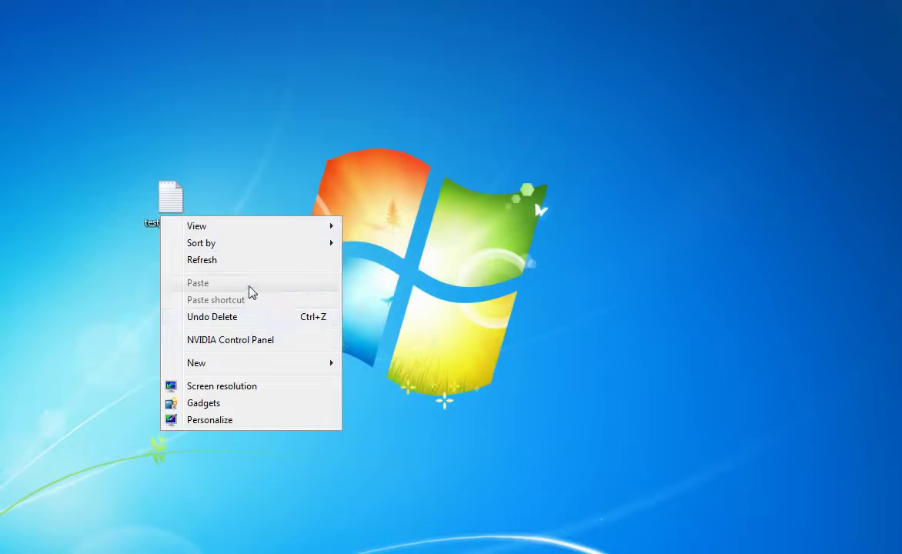
click(81, 255)
- Open test_delimited.txt from the desktop in Notepad to examine the exported records, and close it
right_click(177, 199)
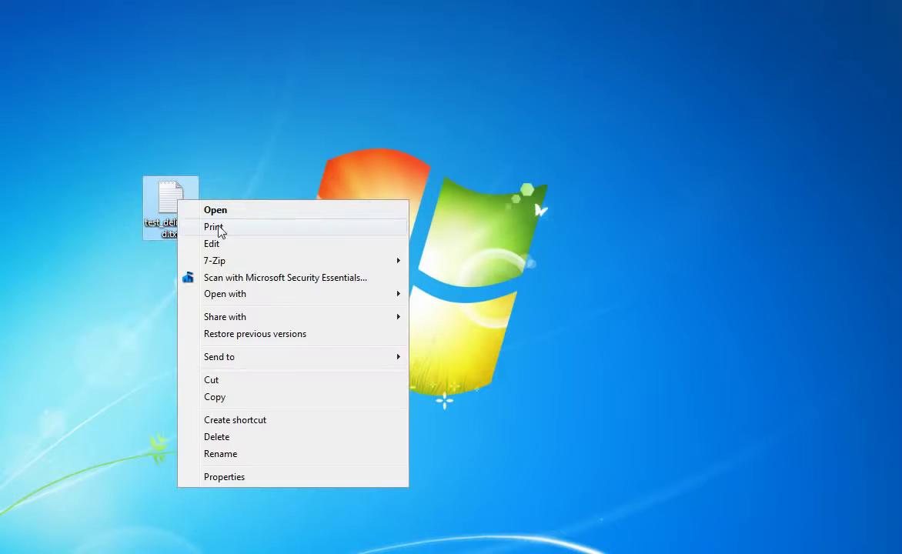
mouse_move(285, 298)
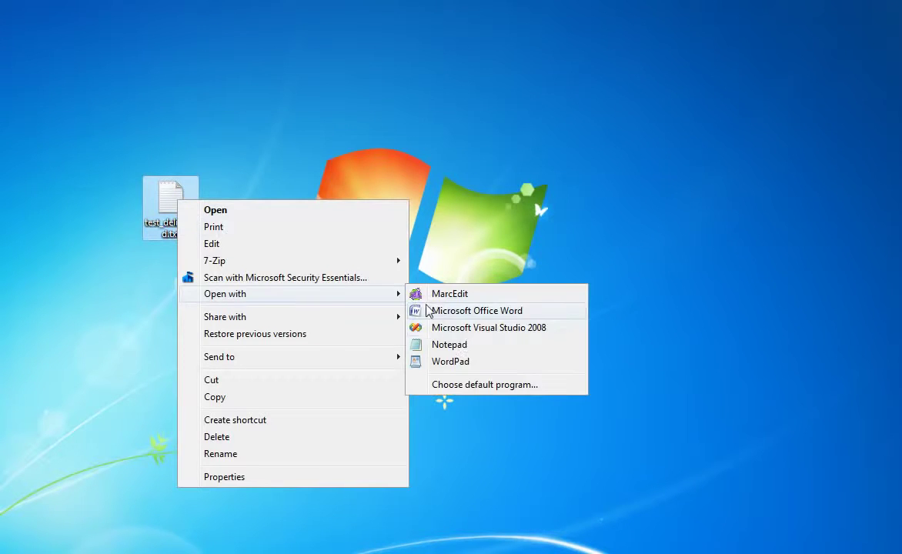
click(464, 346)
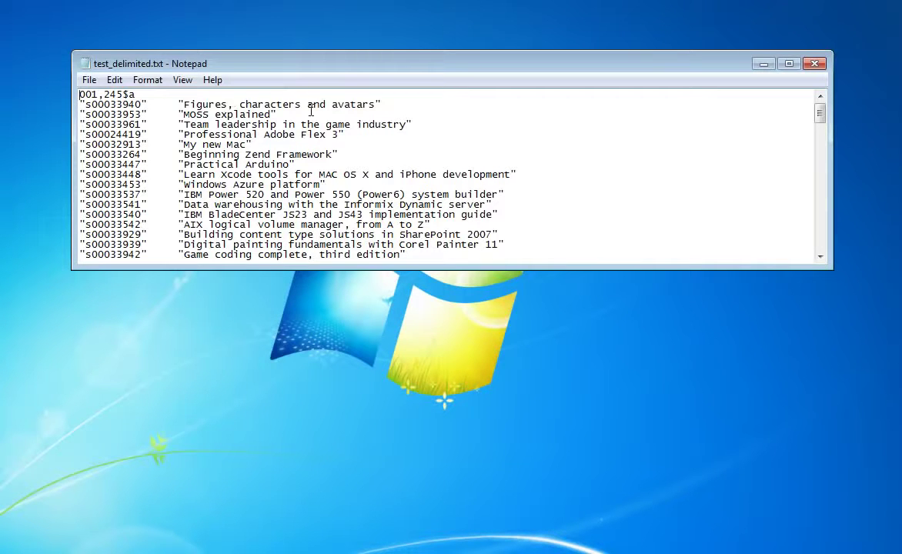
click(815, 65)
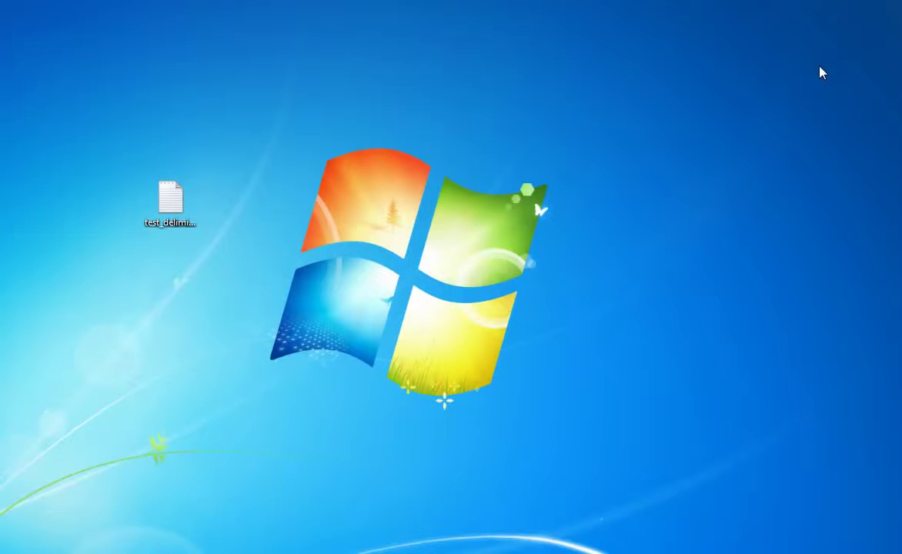